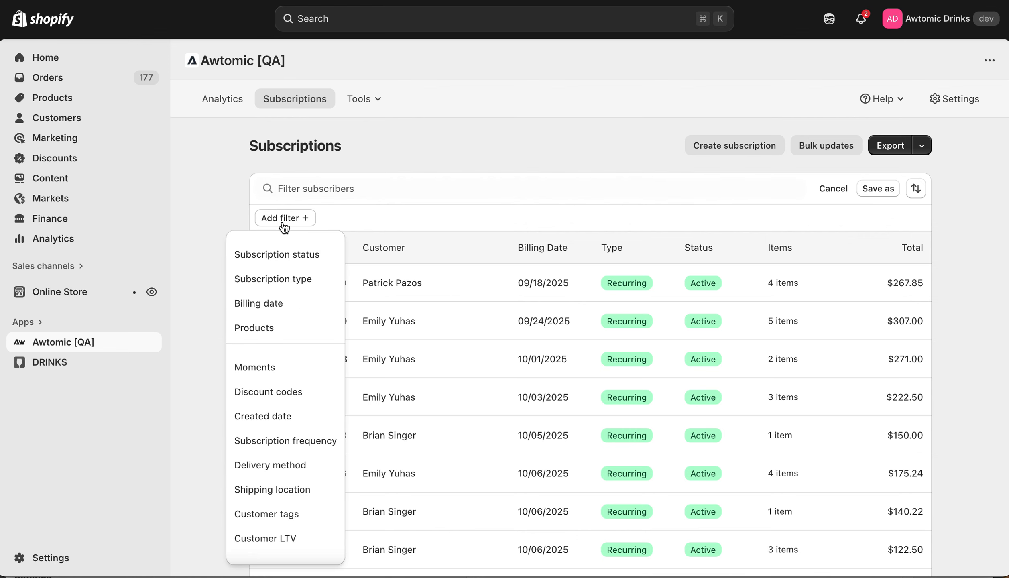
Filter the subscriptions by product, replacing Awtomic Premier Club with both variants of Seasonal Favorites.
click(261, 331)
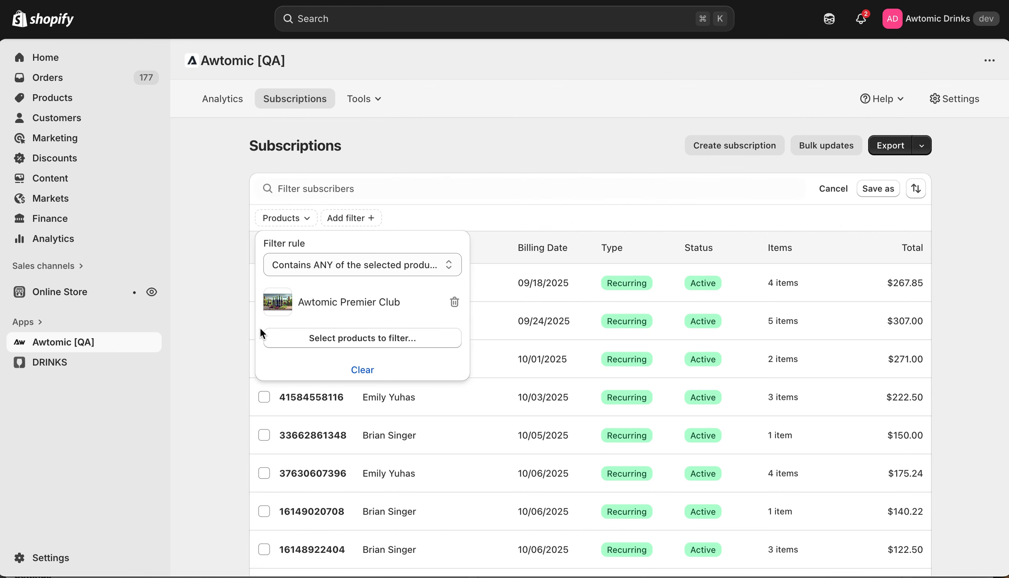
click(454, 301)
click(406, 301)
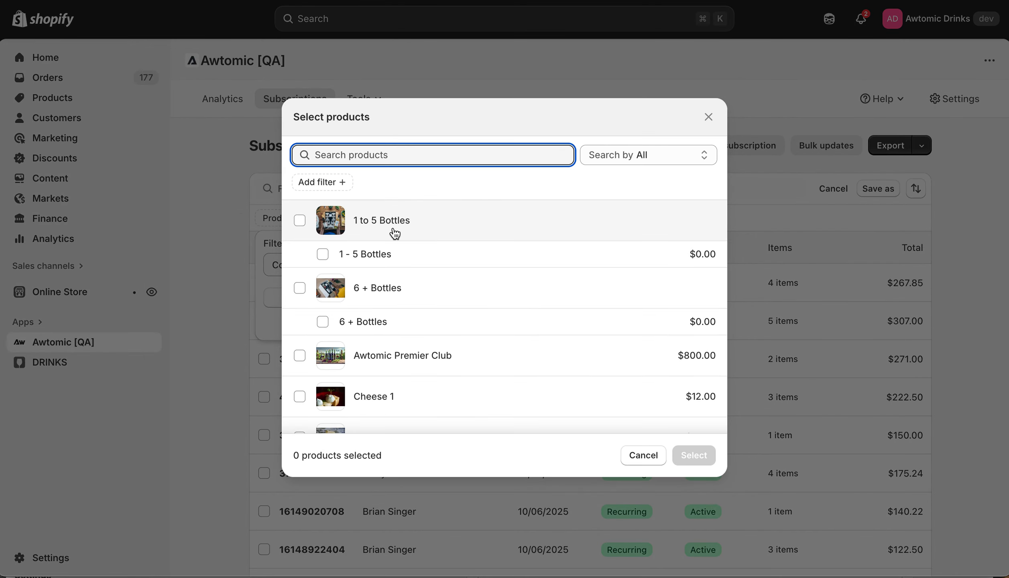
text(seao)
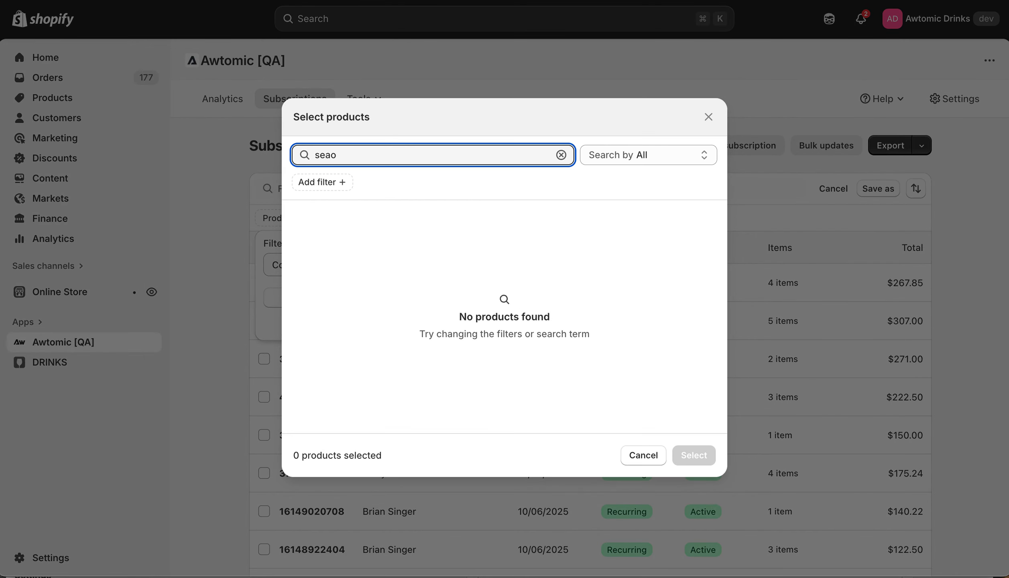
key(BackSpace)
text(son)
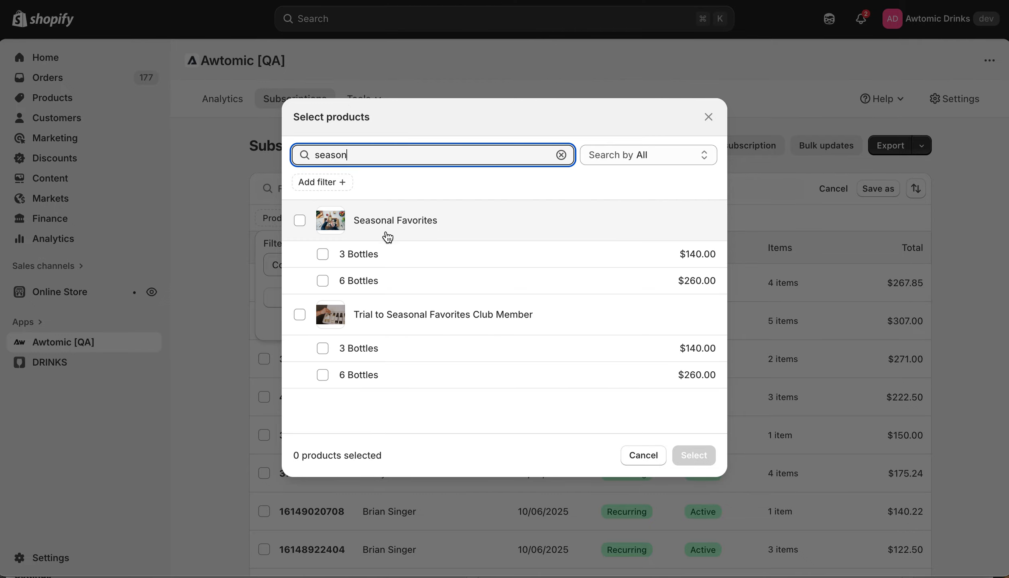
click(377, 230)
click(693, 455)
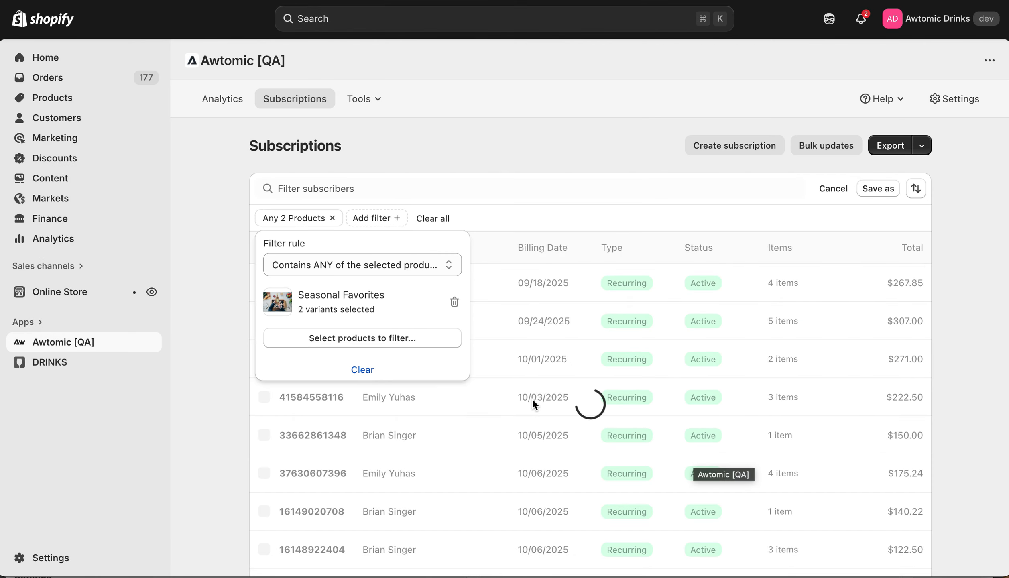
click(530, 140)
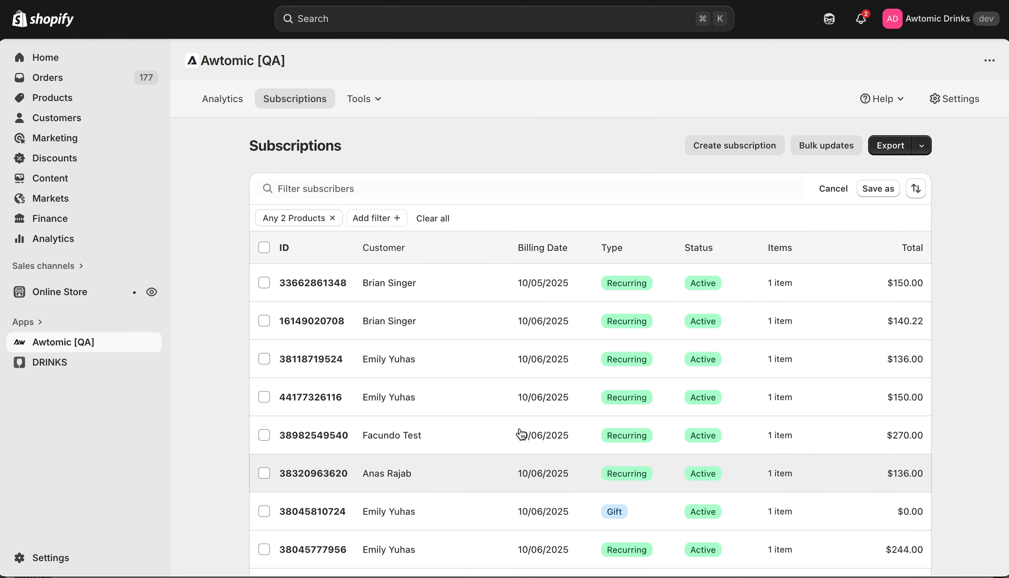
Add a custom billing date filter starting on October 4, 2025.
click(373, 218)
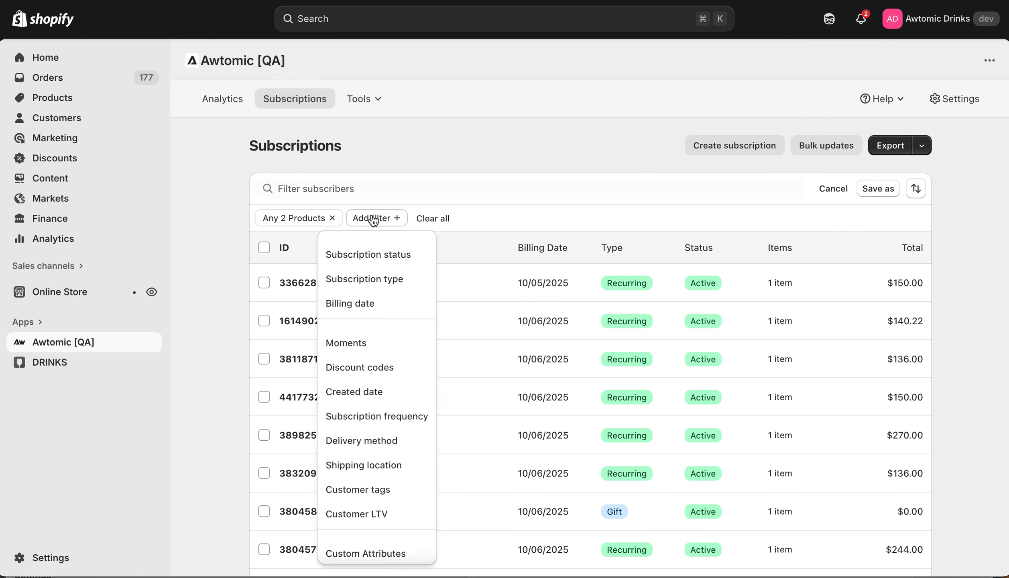
click(369, 310)
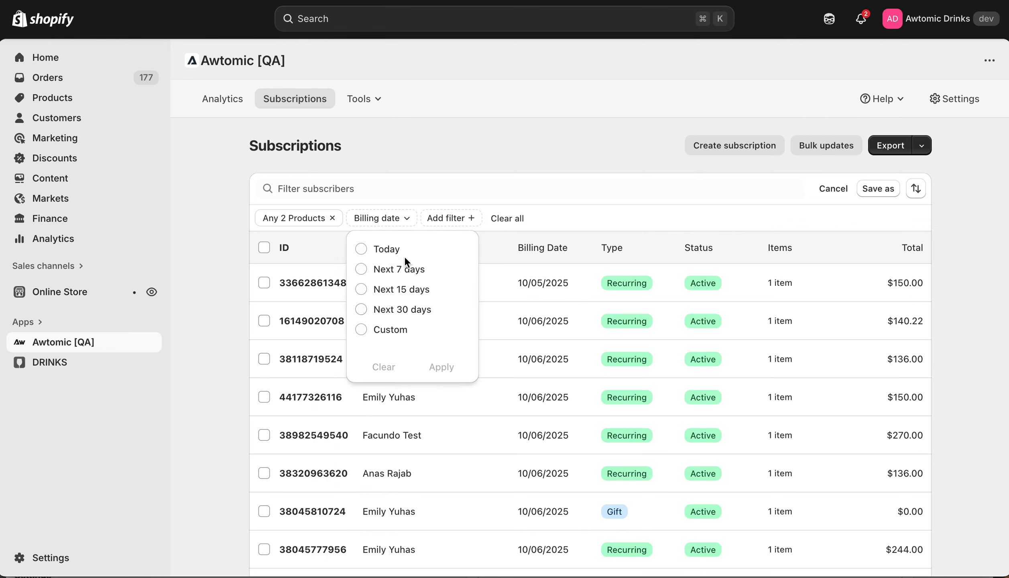
click(400, 331)
scroll(445, 377, down, 2)
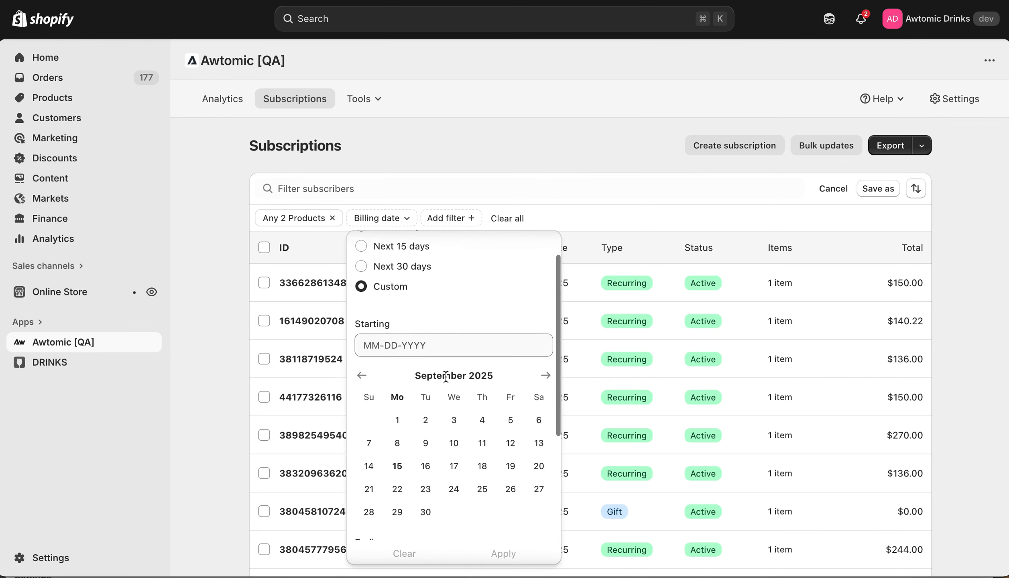
click(546, 375)
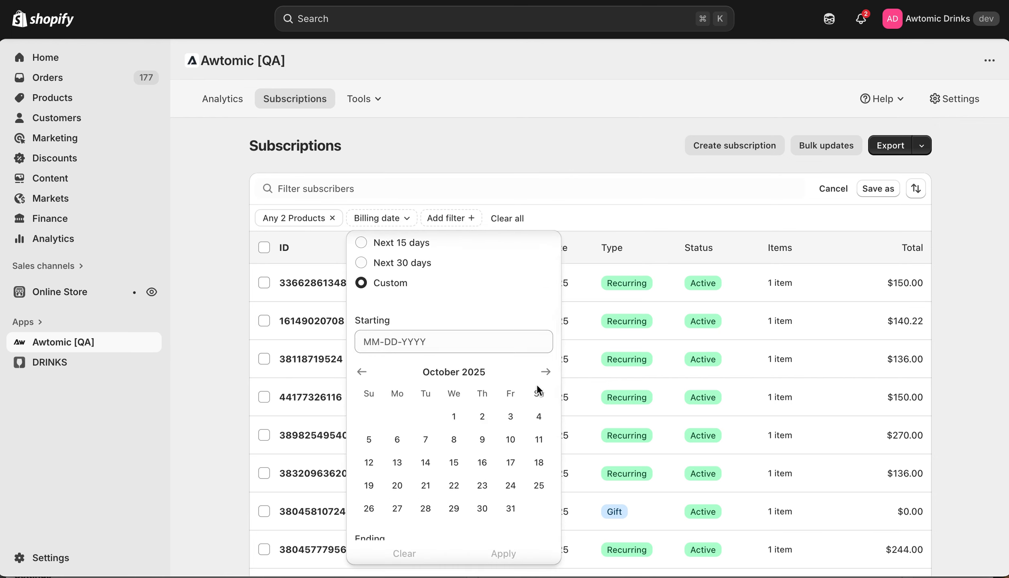
click(512, 422)
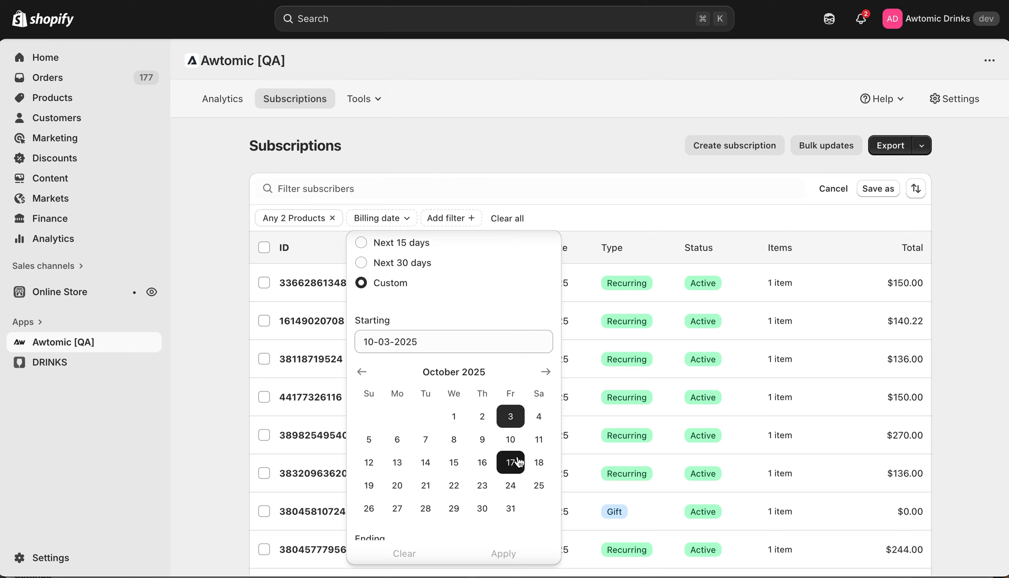
click(539, 415)
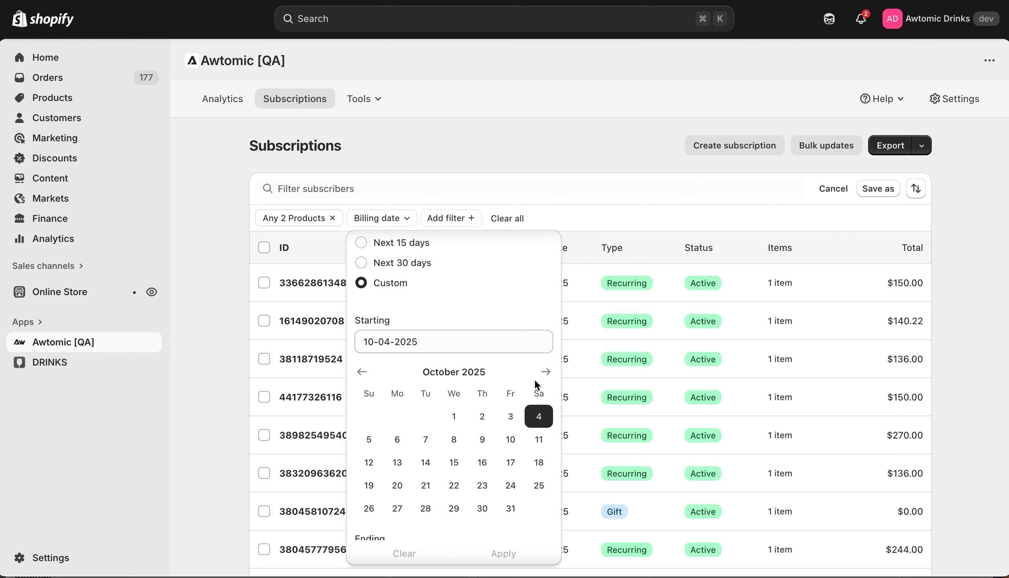
click(482, 461)
Set the billing date filter's ending date to October 7, 2025 and apply the filter.
scroll(486, 459, down, 5)
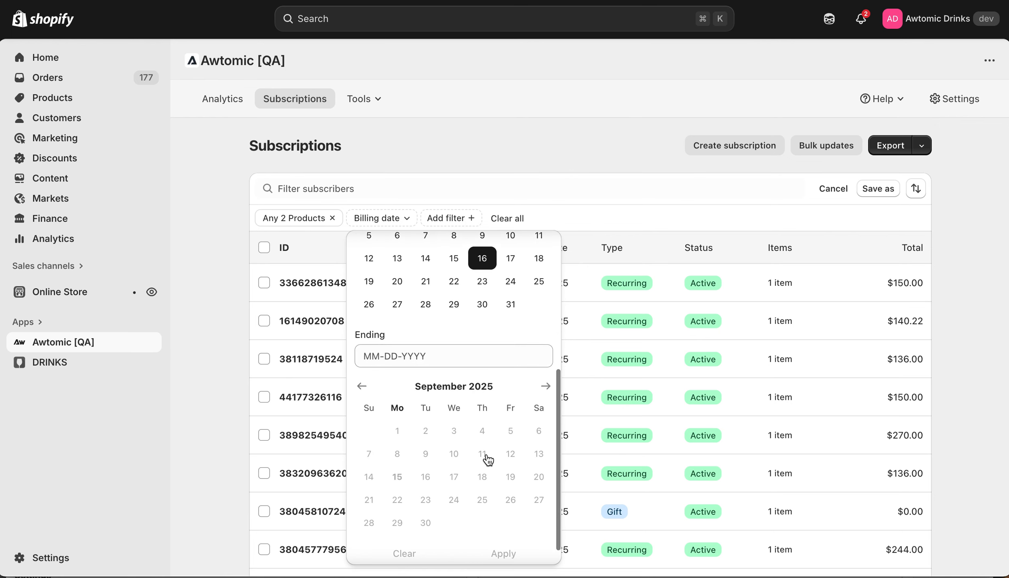
click(549, 387)
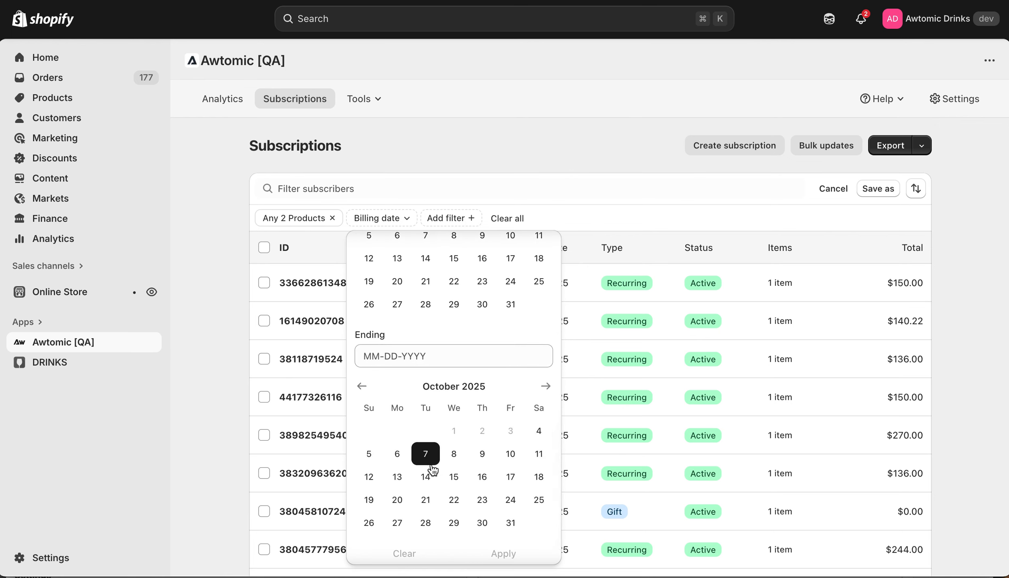
click(426, 453)
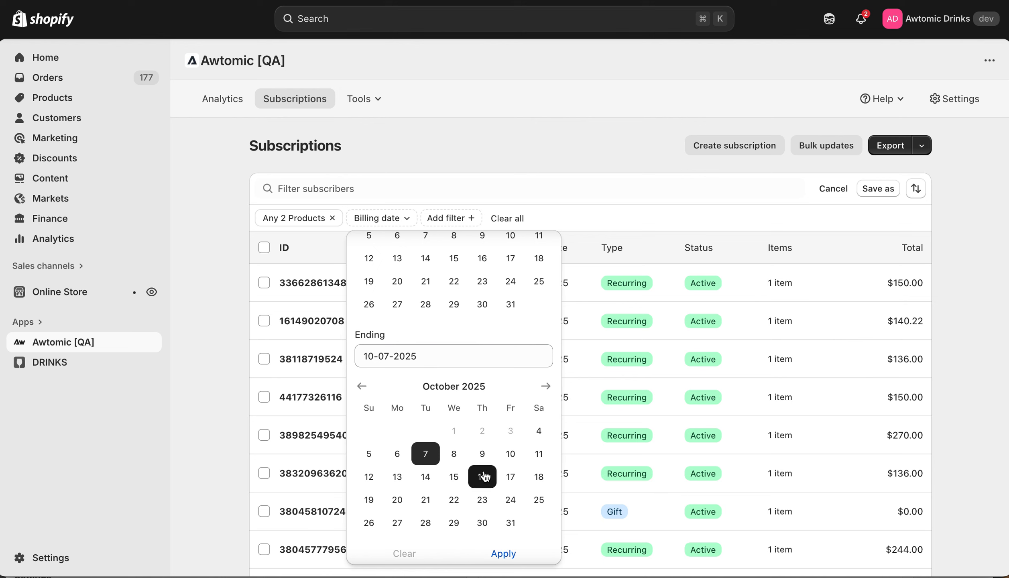
click(503, 555)
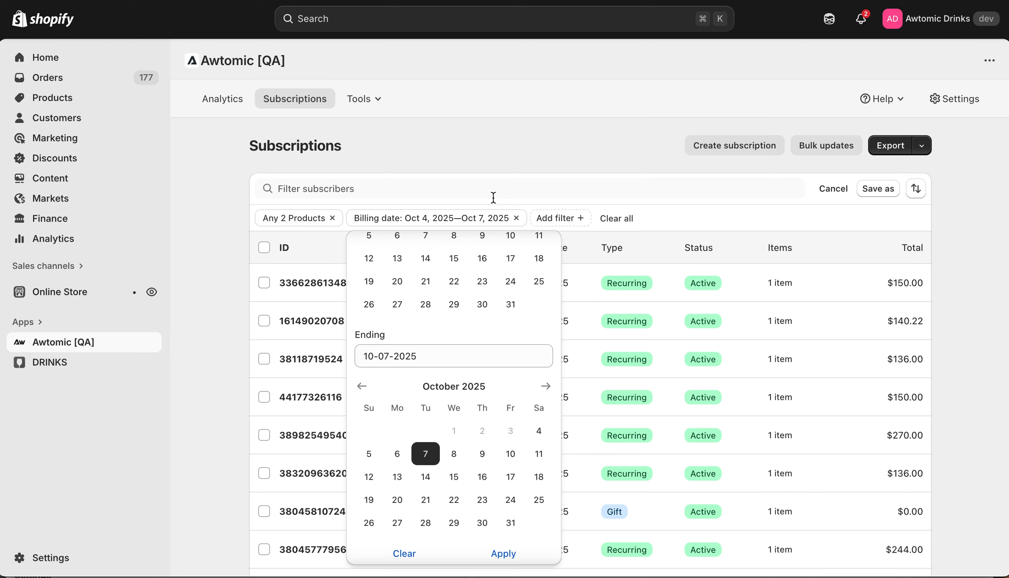
click(546, 147)
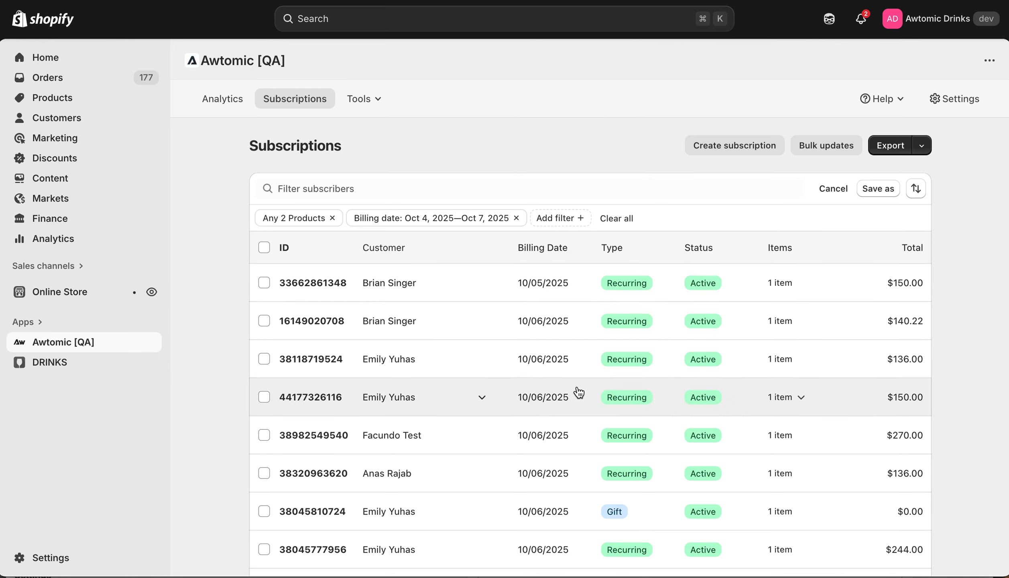
Create a bulk update for the filtered subscriptions with the update type Update next billing date.
click(836, 155)
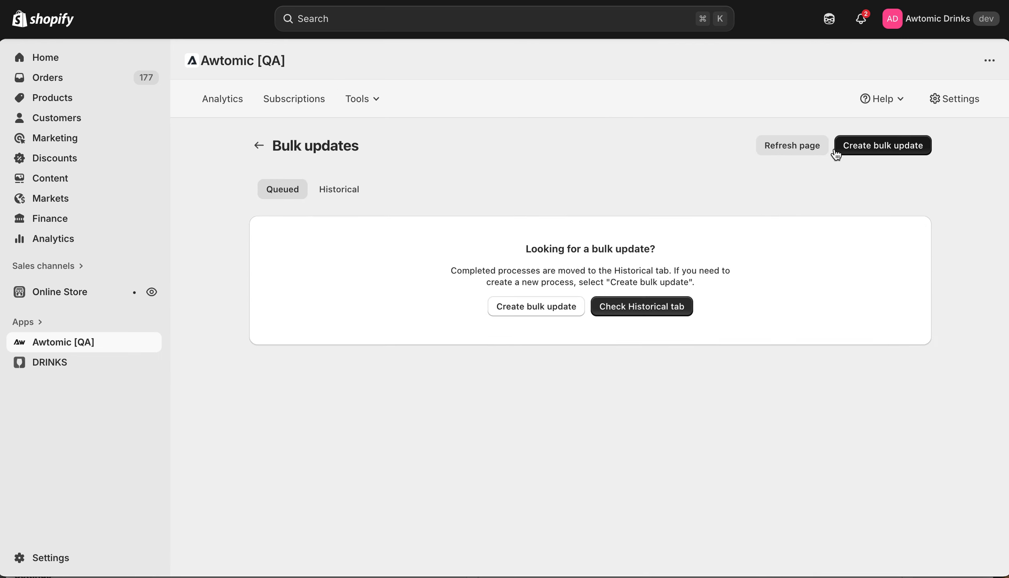
click(868, 155)
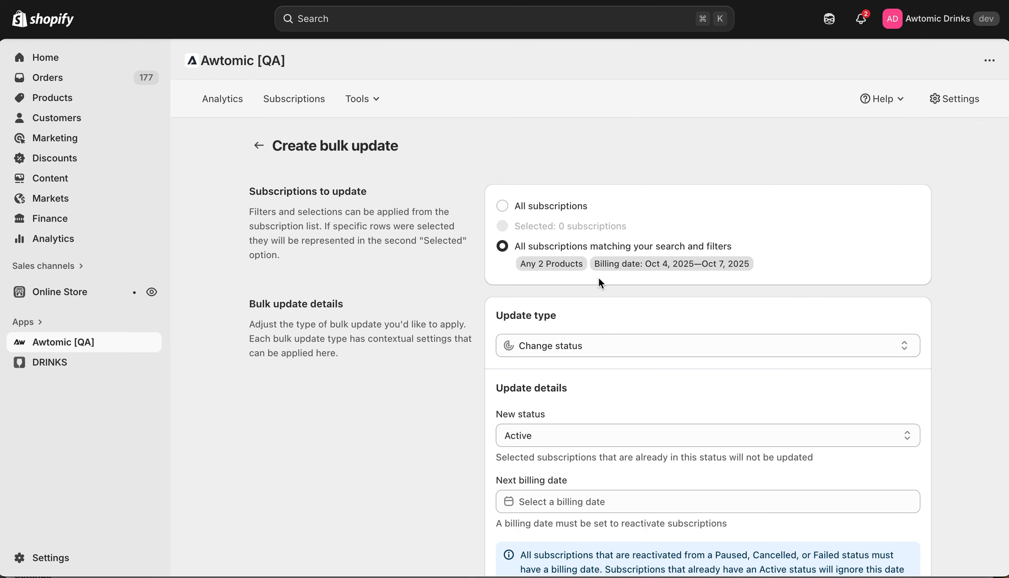
scroll(599, 276, down, 2)
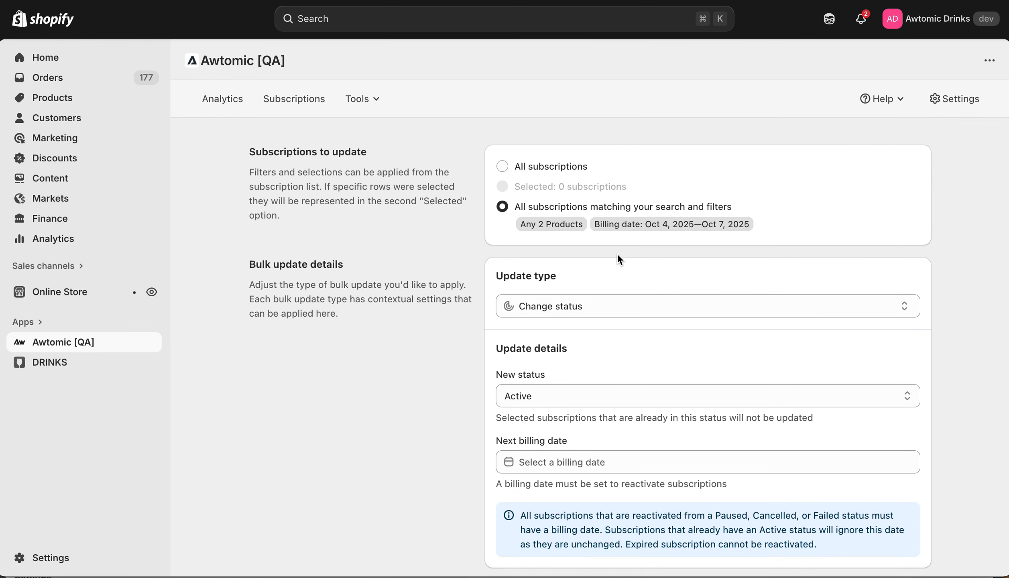
scroll(617, 255, down, 4)
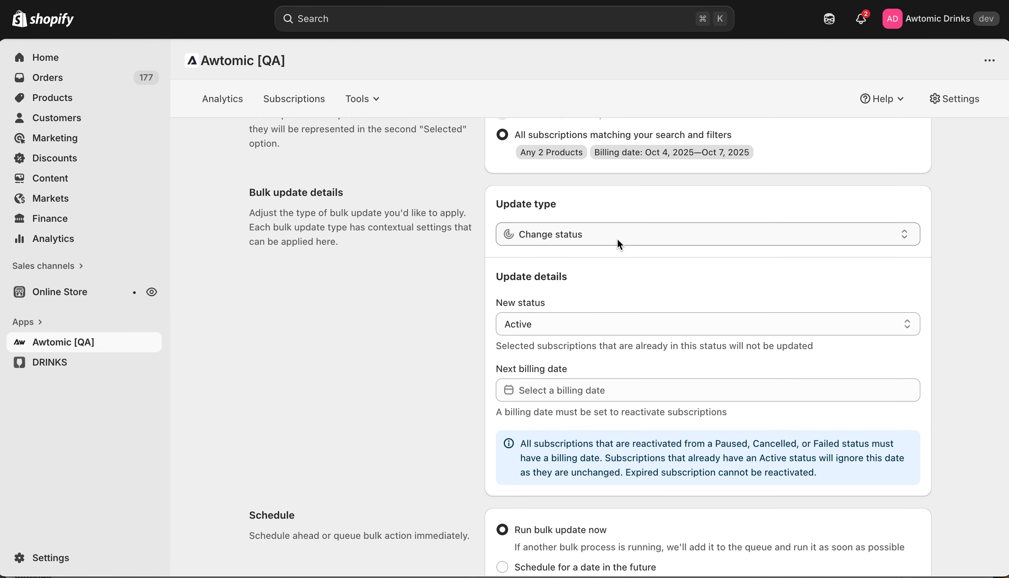
click(618, 234)
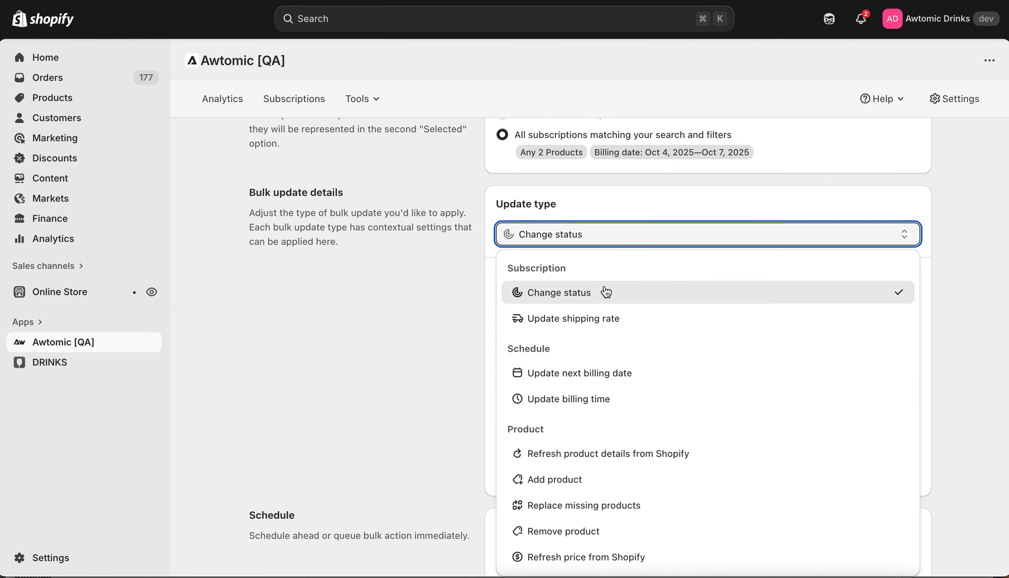
click(597, 380)
Set the bulk update's next billing date to 2025-10-10.
click(594, 324)
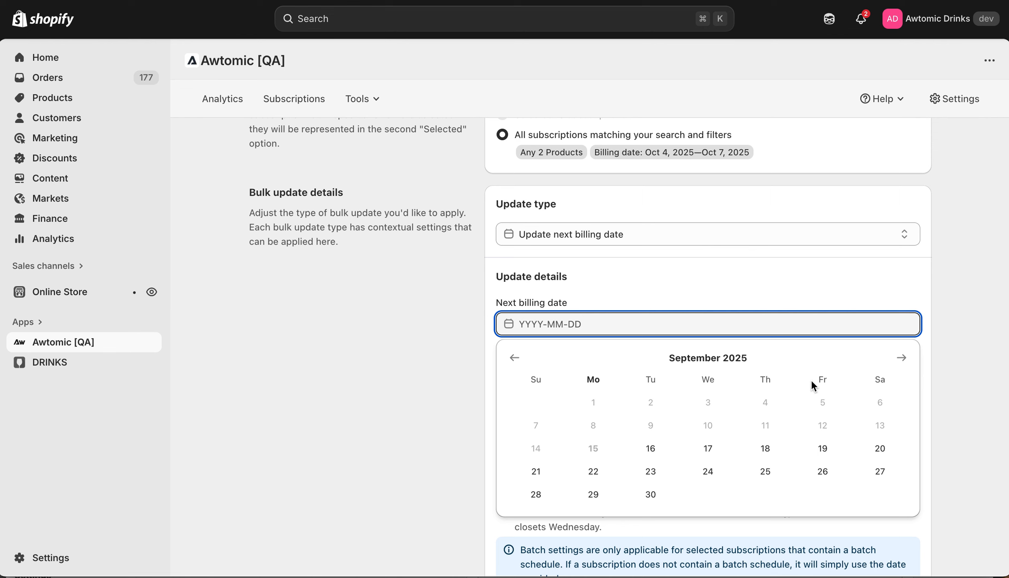
click(901, 357)
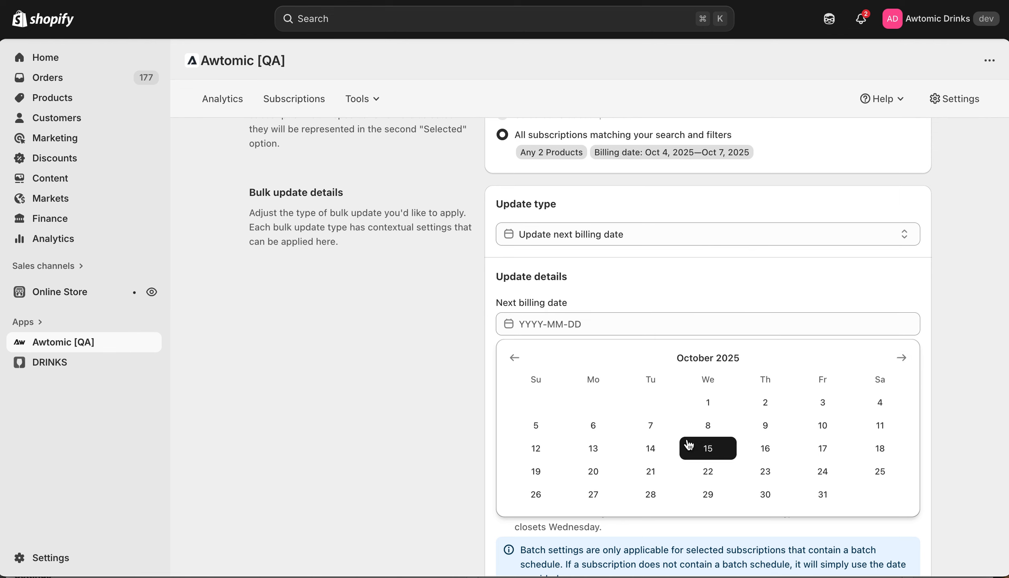
click(829, 426)
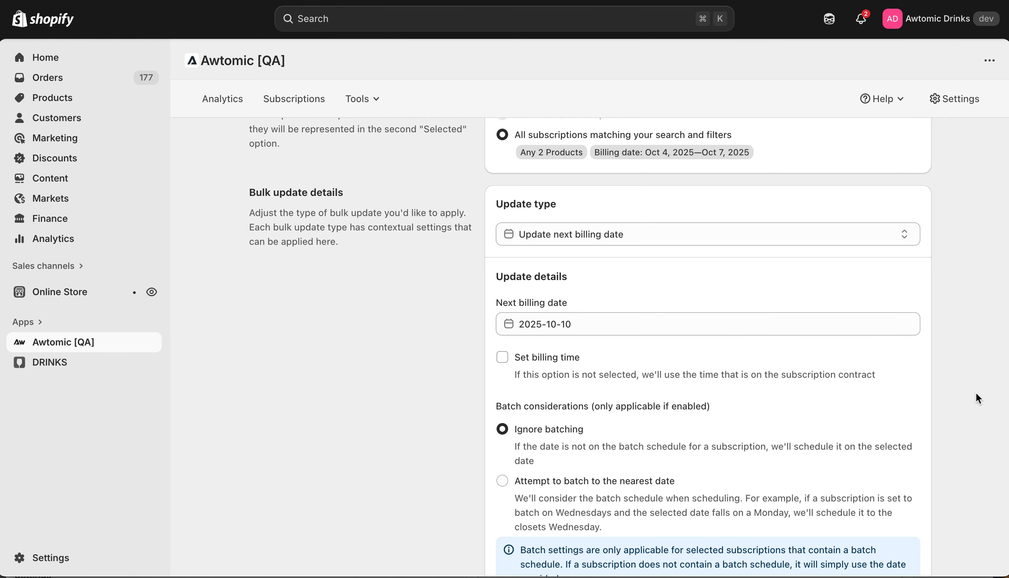
Enable a new billing time for the bulk update and set its hour to 08 AM.
scroll(955, 397, down, 3)
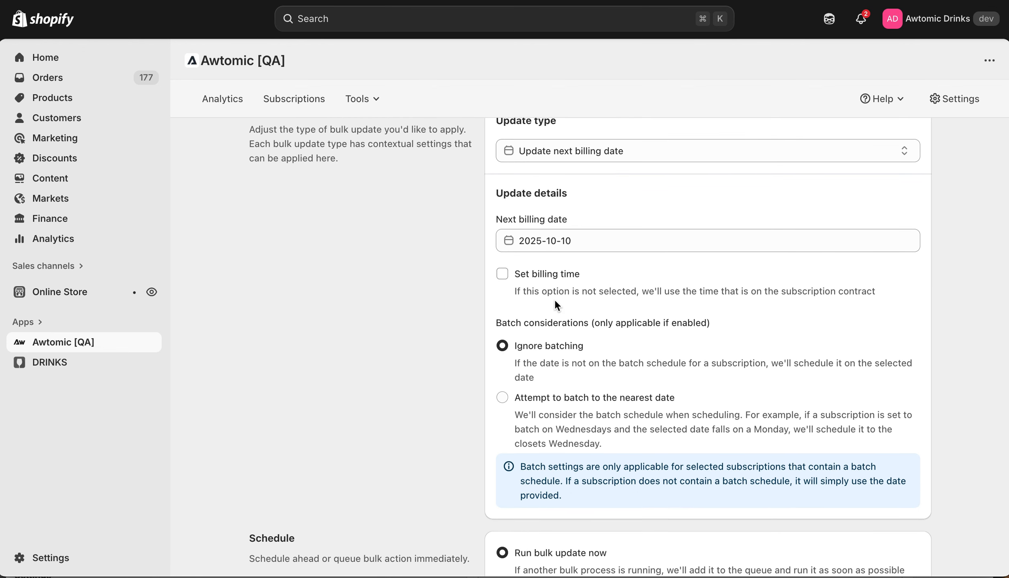
click(547, 274)
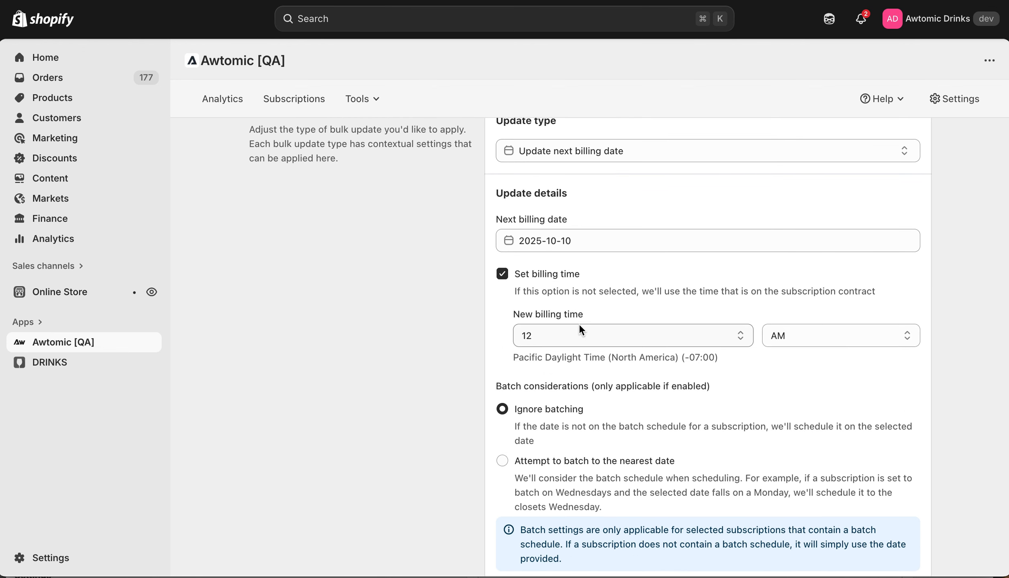
click(572, 336)
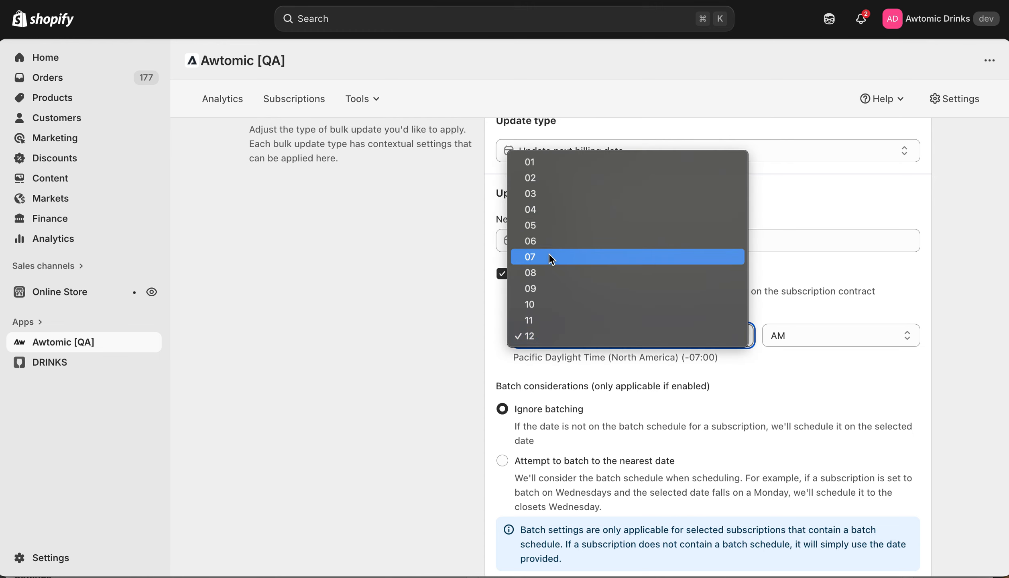
click(537, 273)
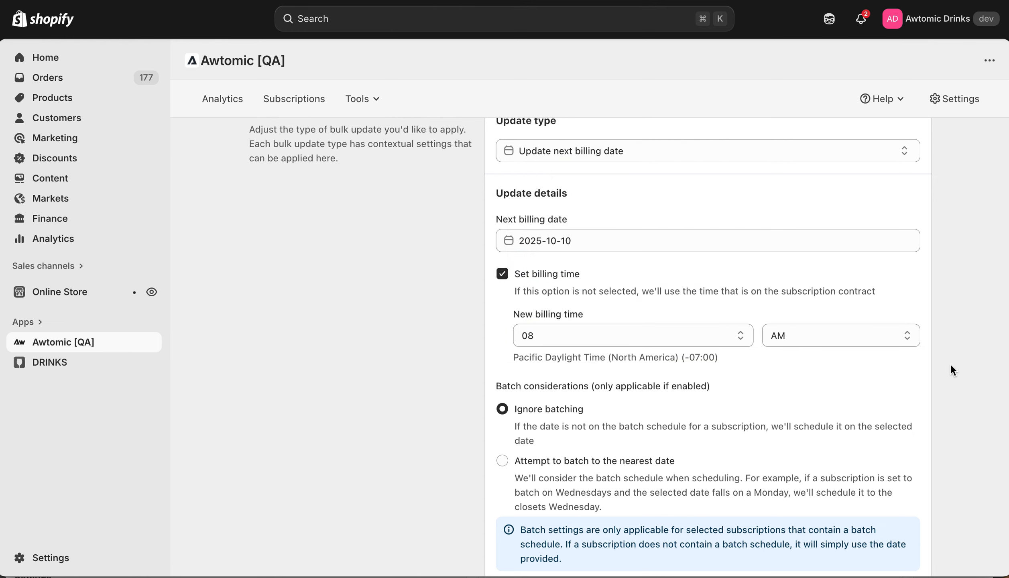
Review the bulk update's batch considerations, schedule options and confirmation summary, including the estimated number of affected subscriptions.
scroll(952, 368, down, 5)
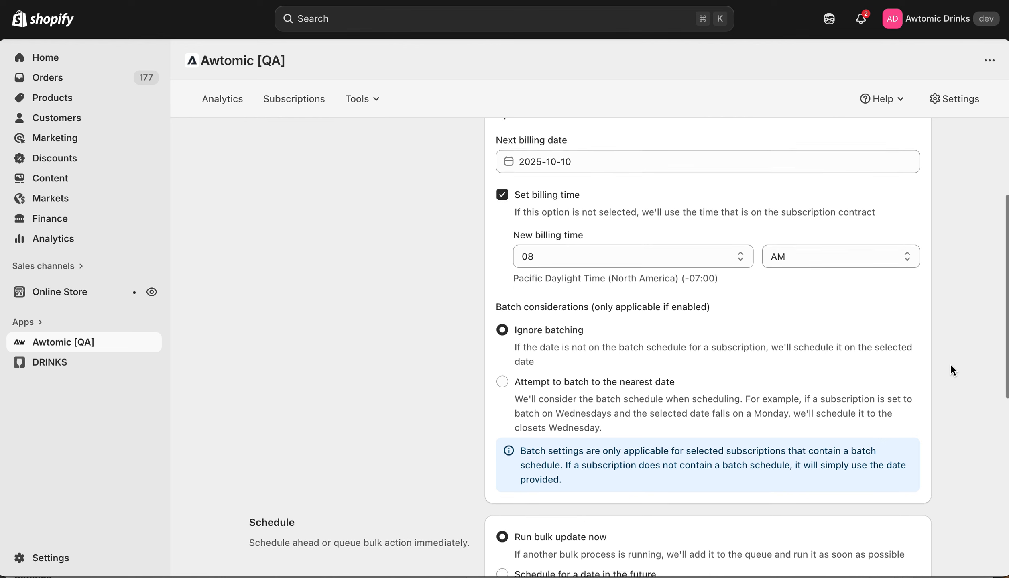
scroll(952, 369, down, 2)
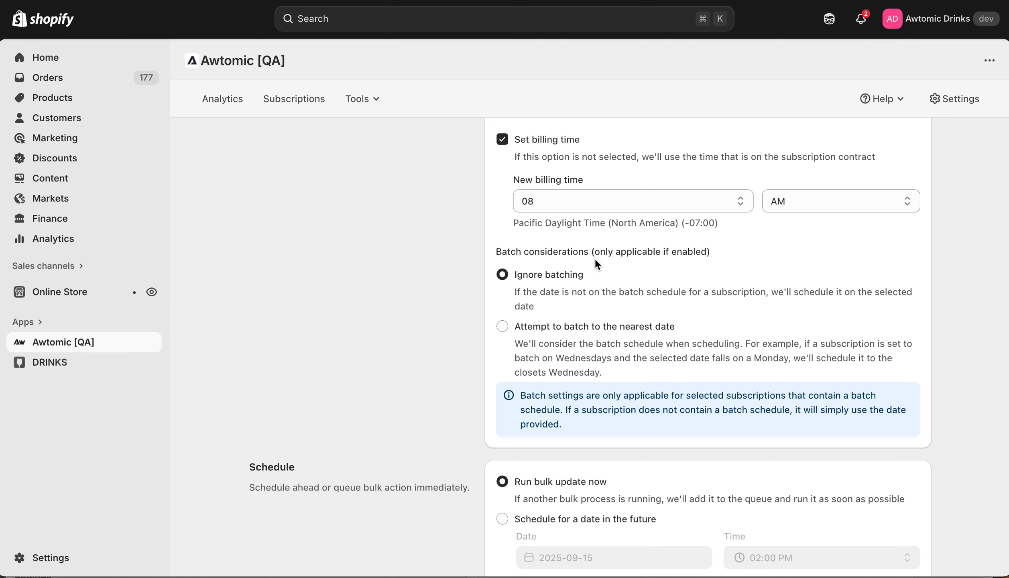
scroll(547, 371, down, 2)
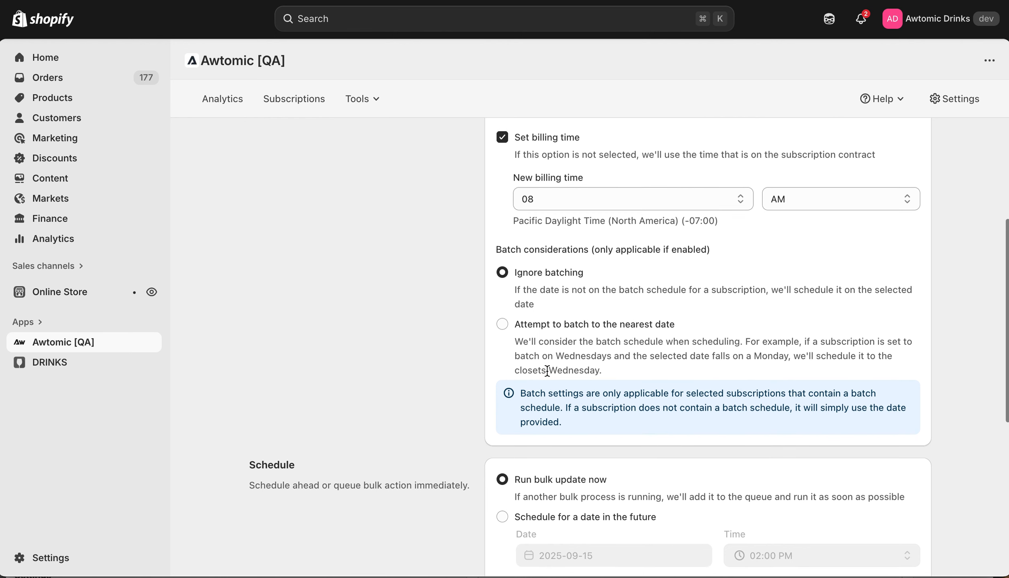
scroll(546, 372, down, 7)
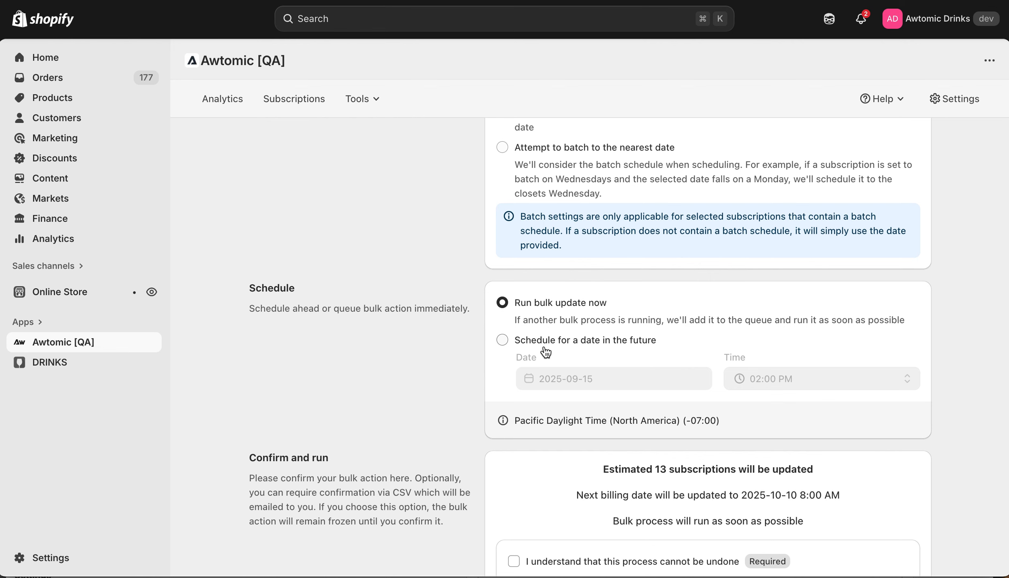
scroll(534, 478, down, 1)
scroll(534, 479, down, 6)
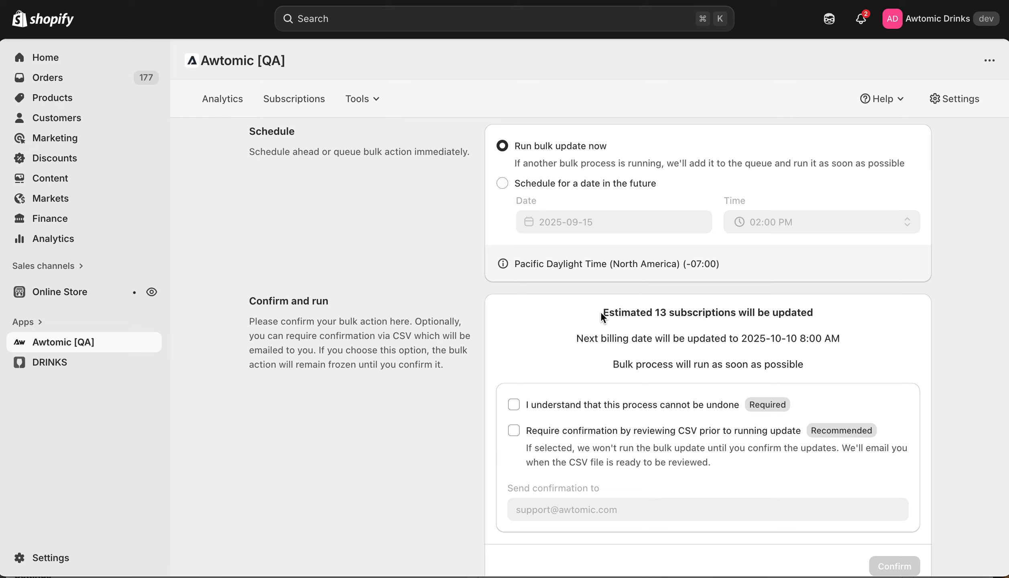
drag(601, 314, 779, 313)
click(678, 313)
scroll(651, 361, down, 2)
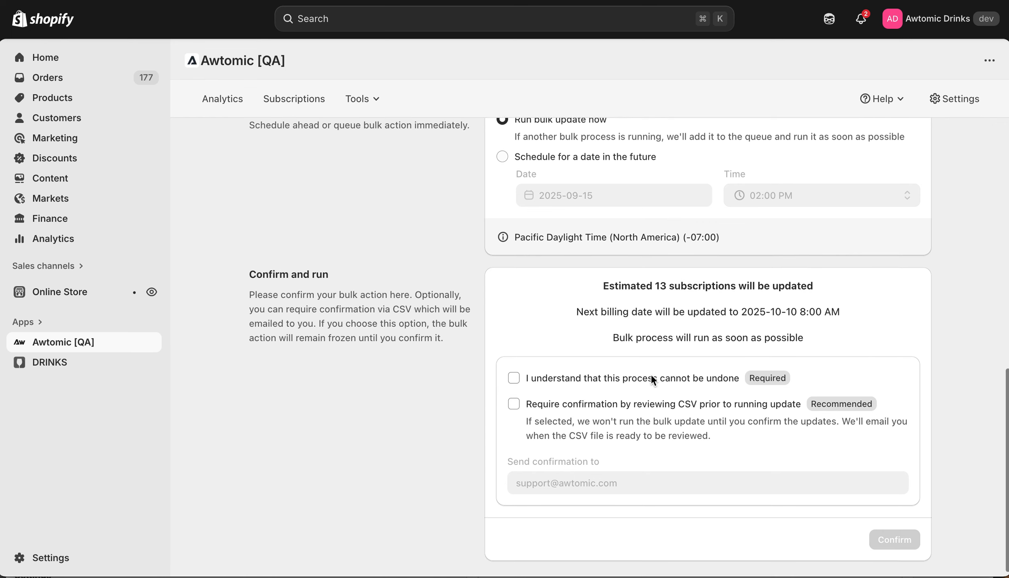
Acknowledge that the bulk update cannot be undone and submit it to run as soon as possible.
click(579, 373)
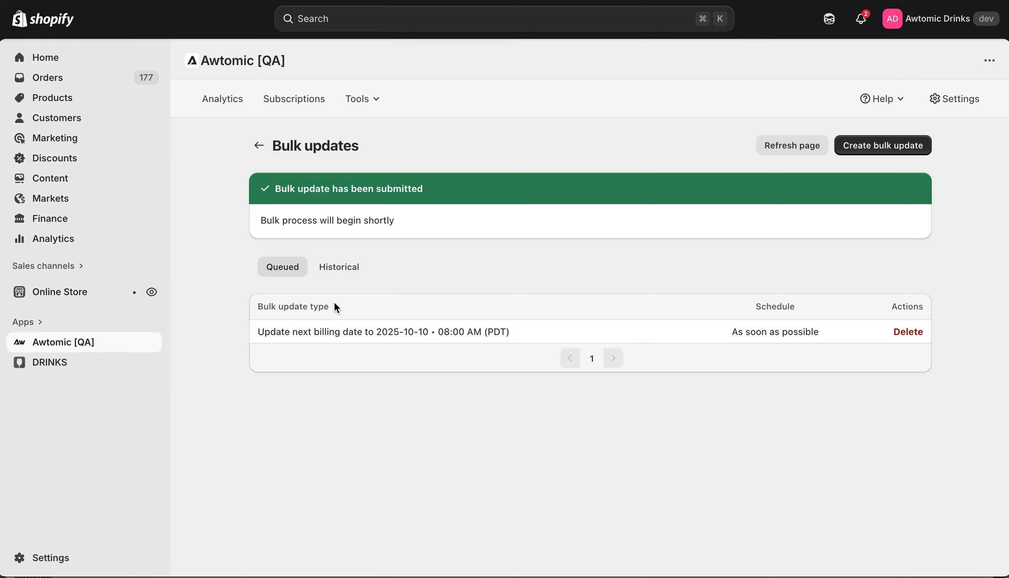
Examine the historical bulk update to 2025-09-12 and inspect the subscription it ignored.
click(334, 268)
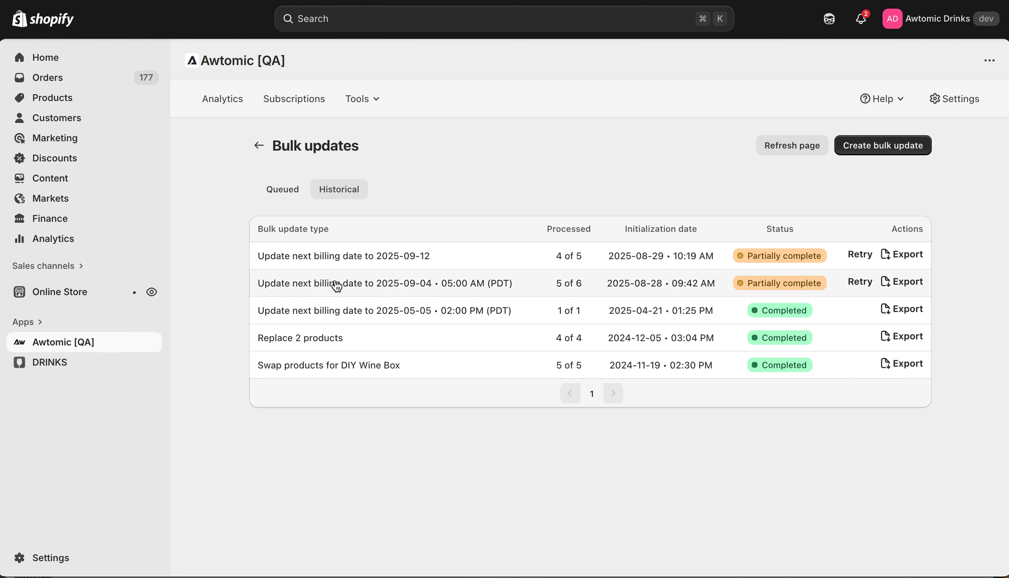
click(329, 264)
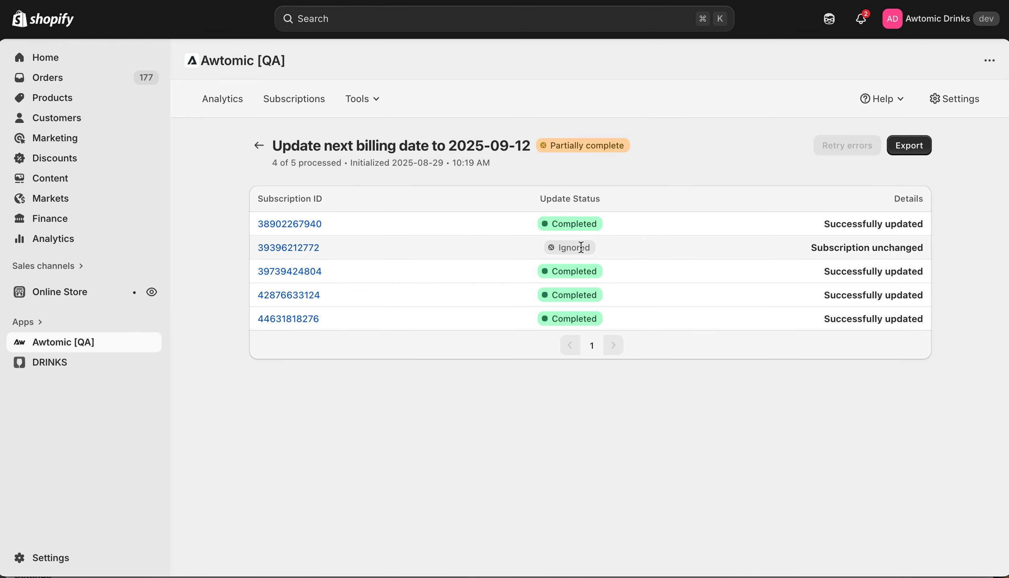
click(303, 251)
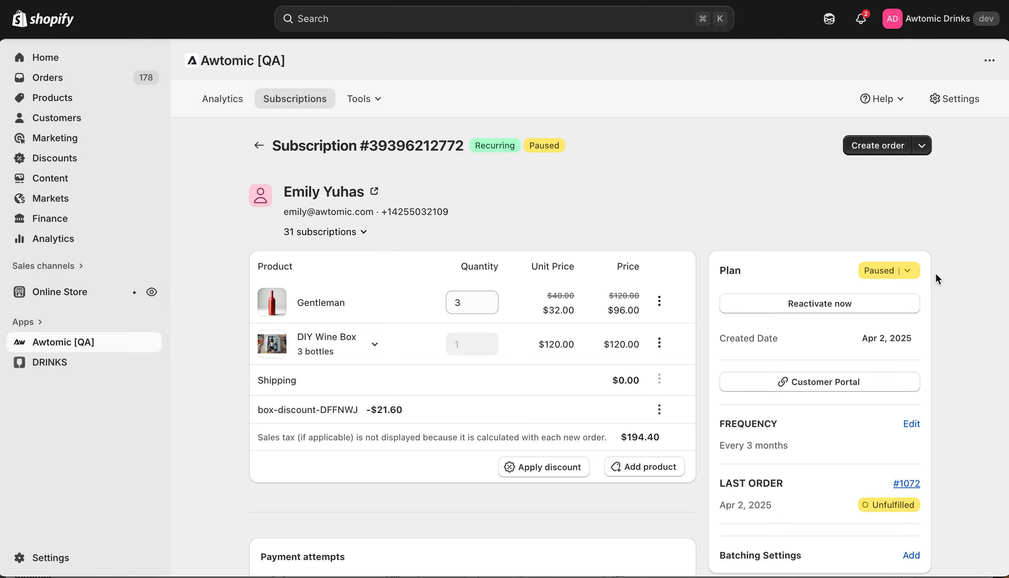
click(258, 145)
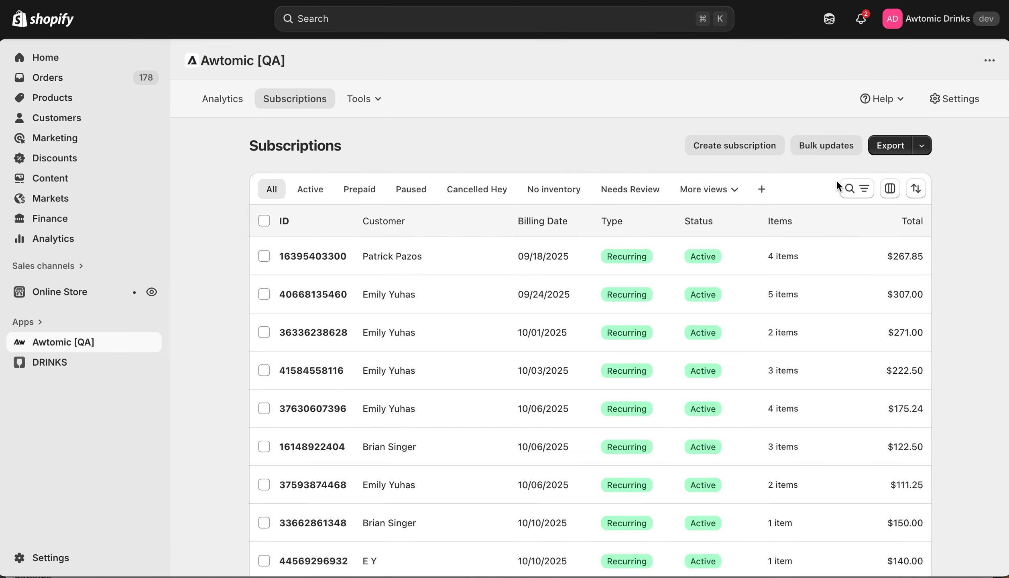
click(825, 149)
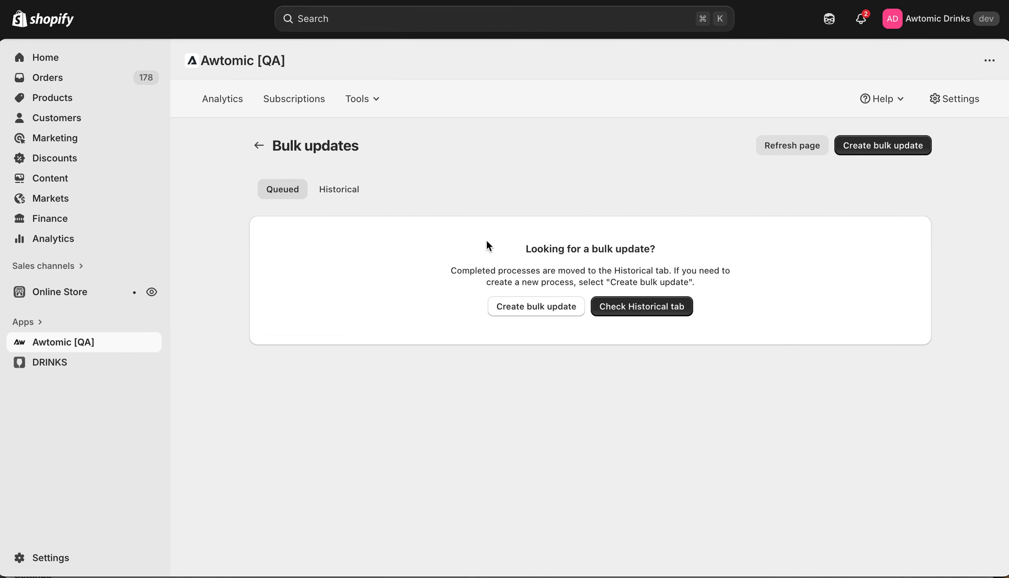
click(336, 193)
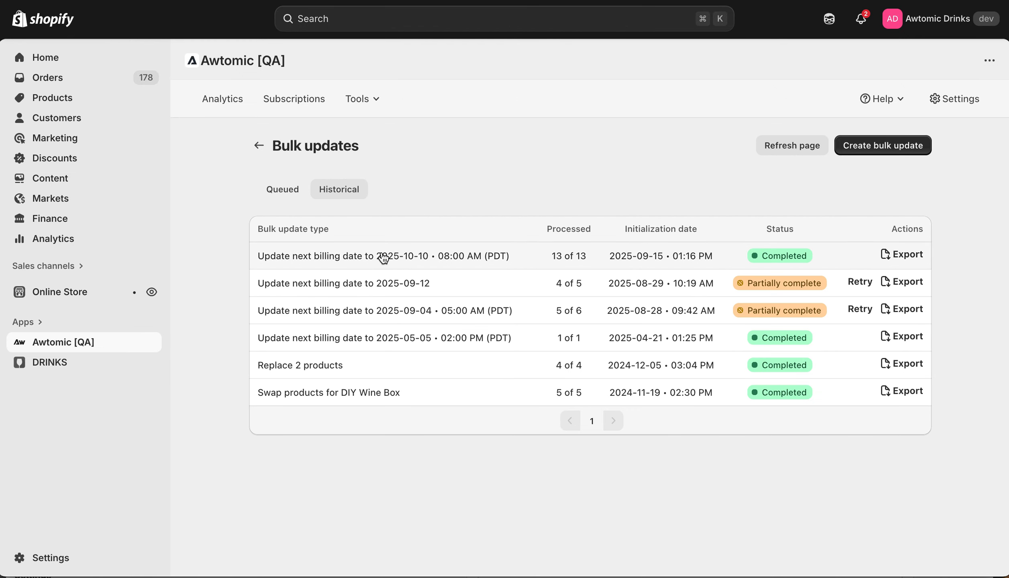
click(364, 256)
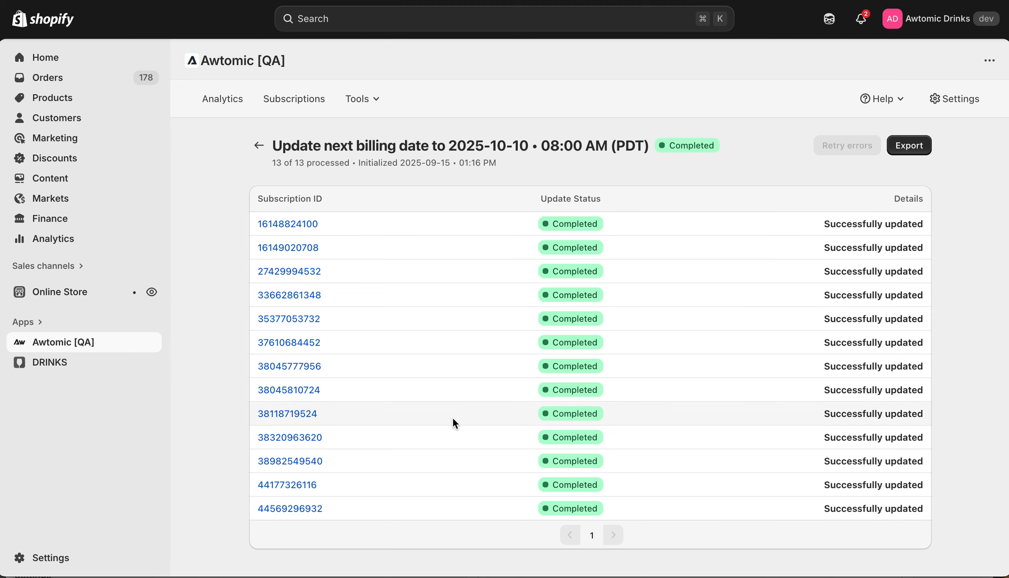
Inspect the second subscription in the bulk update's results and check its next billing date.
click(286, 246)
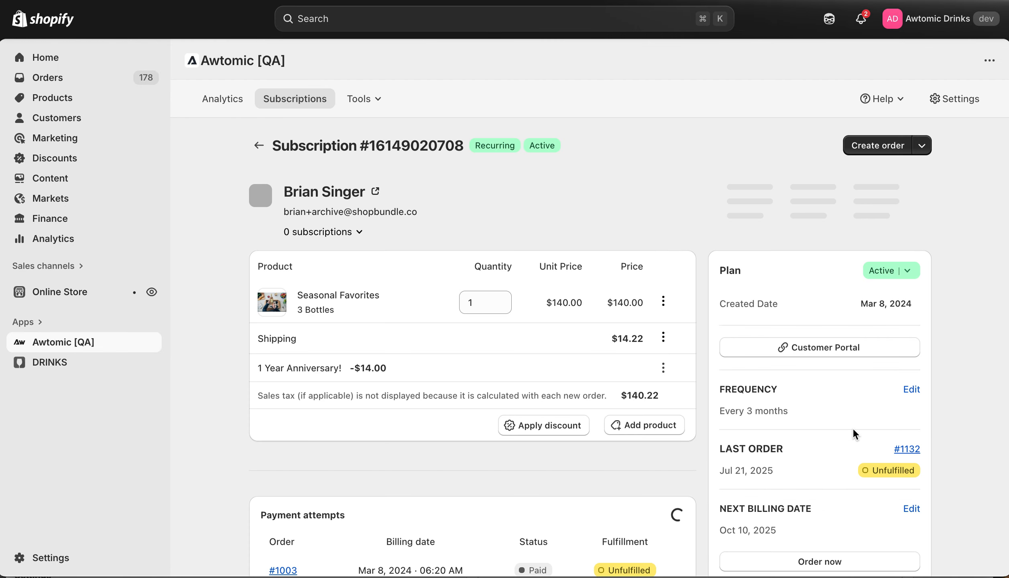
scroll(852, 427, down, 3)
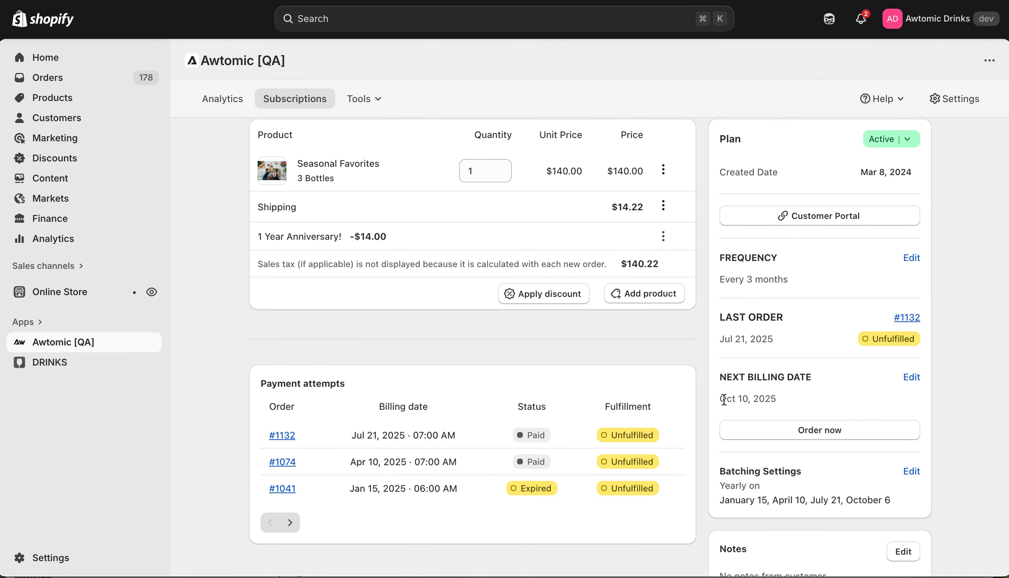
drag(721, 398, 753, 399)
click(756, 398)
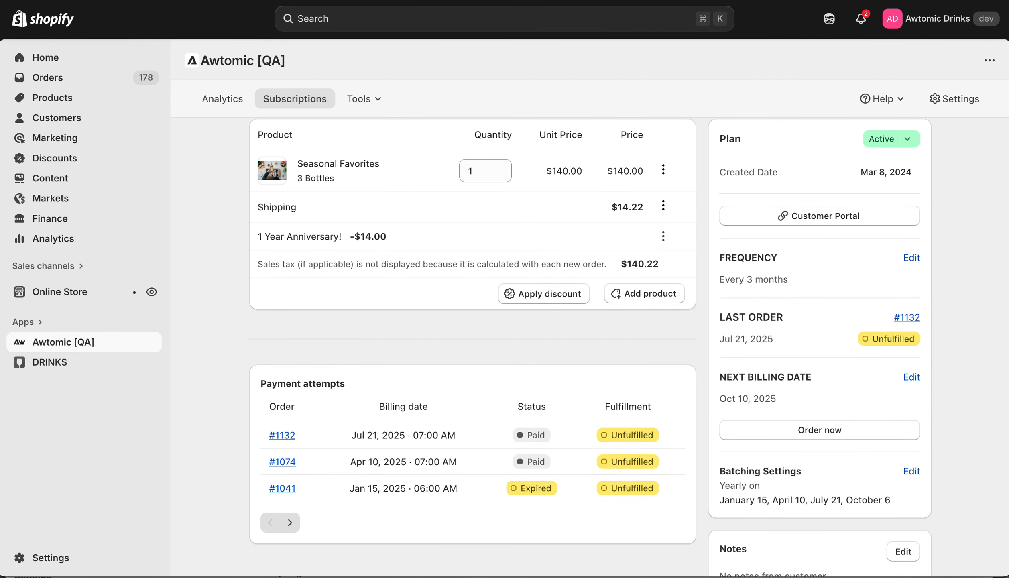